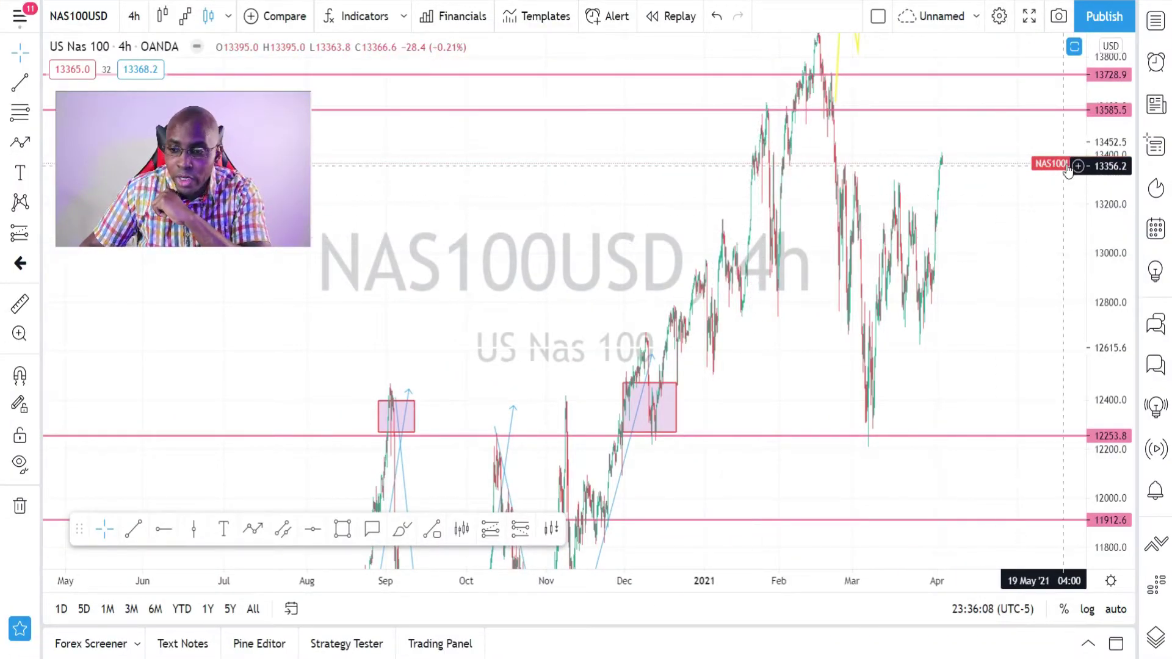
# Remove all existing drawings from the NAS100USD 4h chart
pyautogui.moveTo(1109, 136); pyautogui.dragTo(1090, 245)
pyautogui.scroll(-3, 1044, 256)
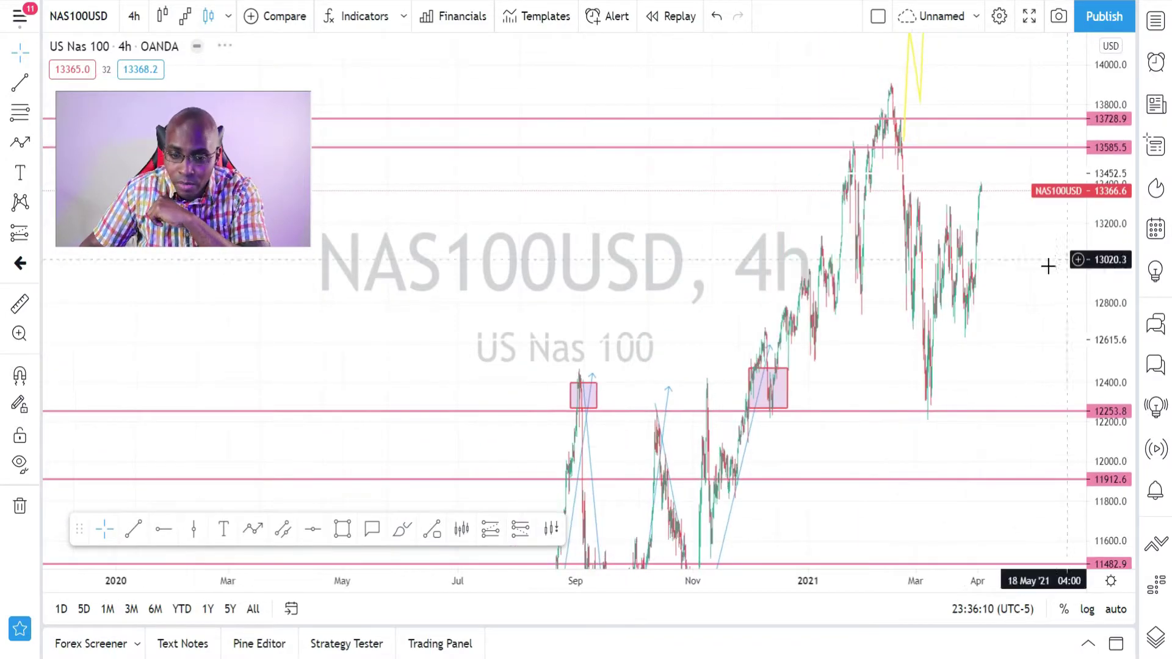
pyautogui.moveTo(1113, 153); pyautogui.dragTo(1113, 276)
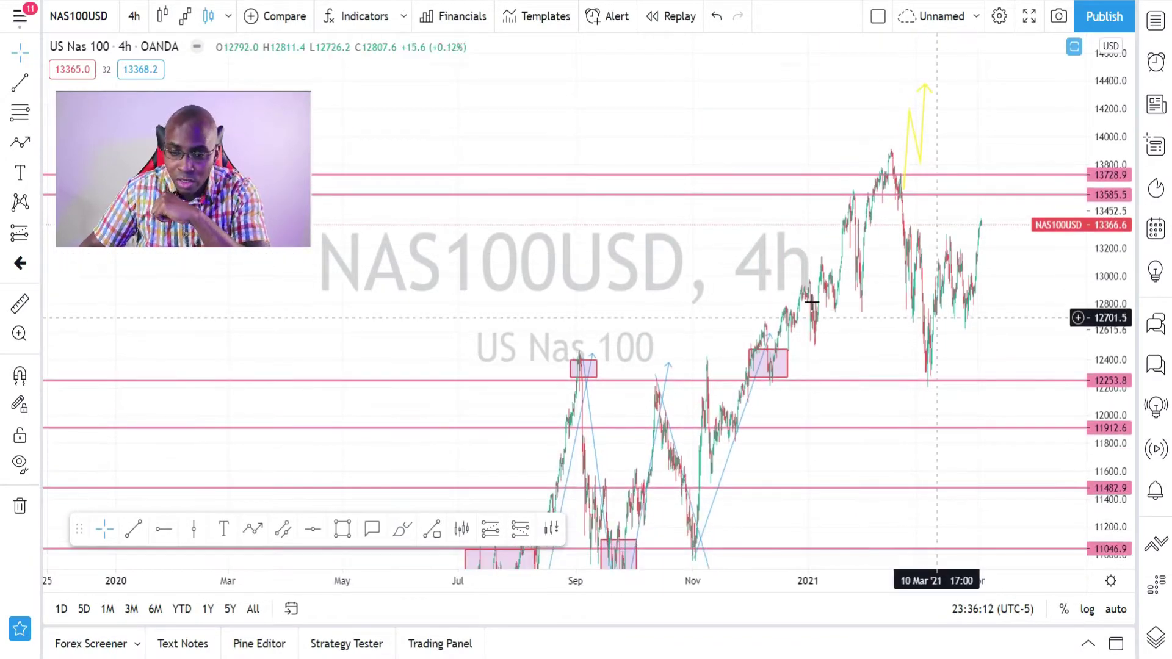
pyautogui.moveTo(580, 295)
pyautogui.mouseDown()
pyautogui.moveTo(642, 202)
pyautogui.moveTo(729, 164)
pyautogui.moveTo(714, 191)
pyautogui.moveTo(586, 286)
pyautogui.mouseUp()
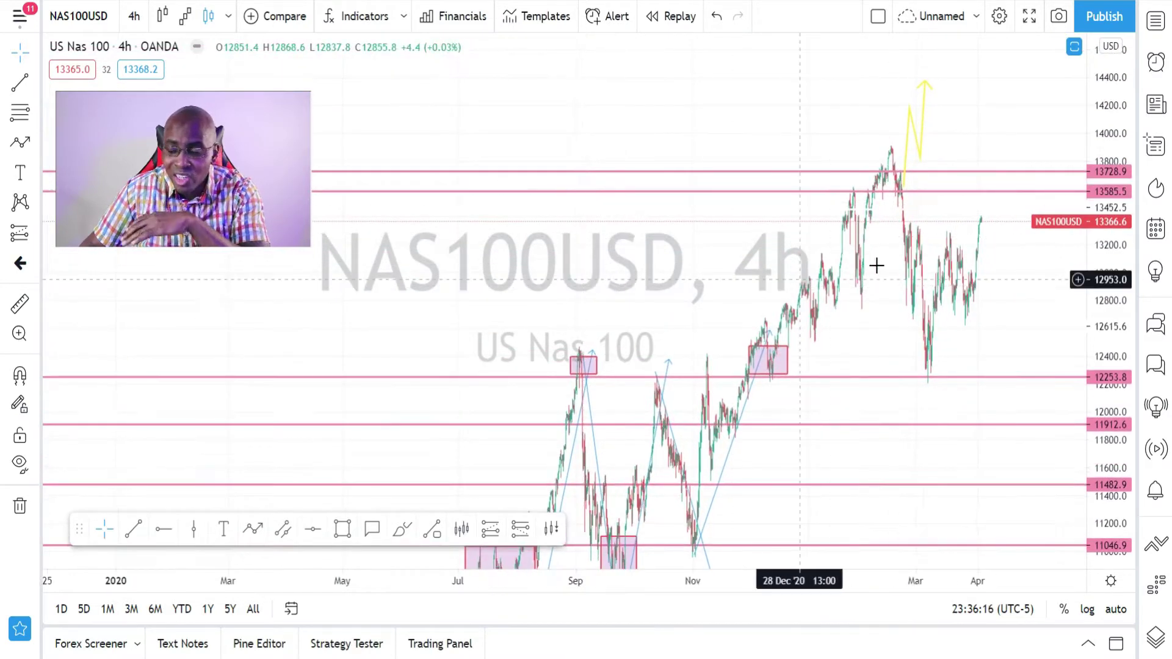
pyautogui.scroll(1, 672, 345)
pyautogui.scroll(-1, 647, 346)
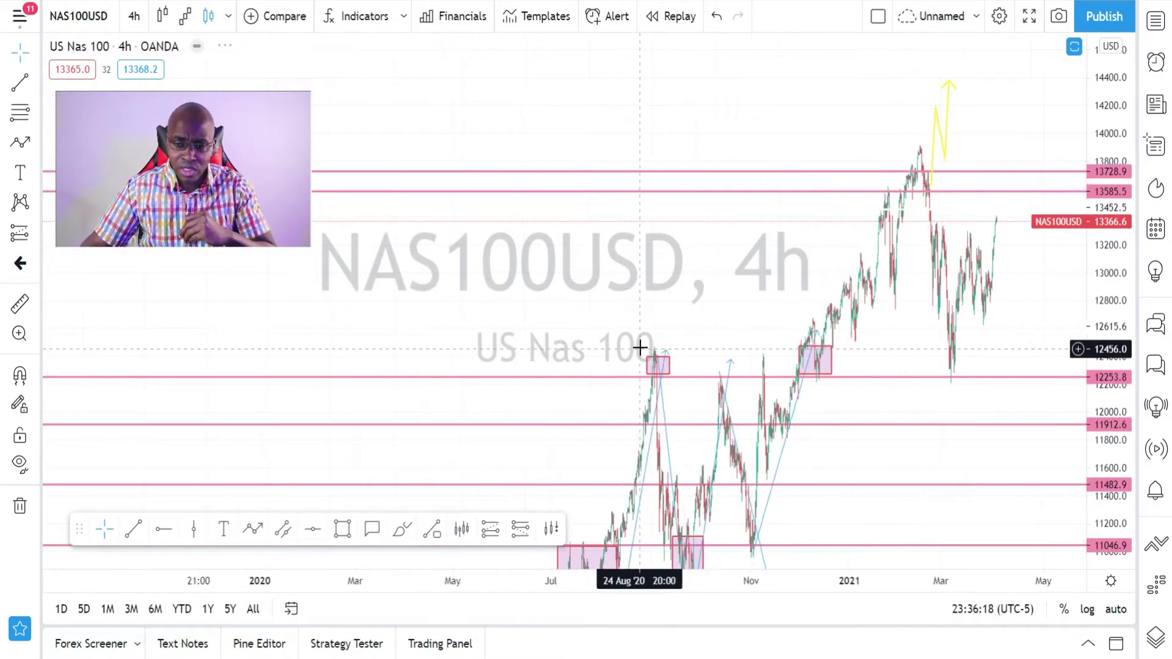
pyautogui.moveTo(696, 298); pyautogui.dragTo(597, 275)
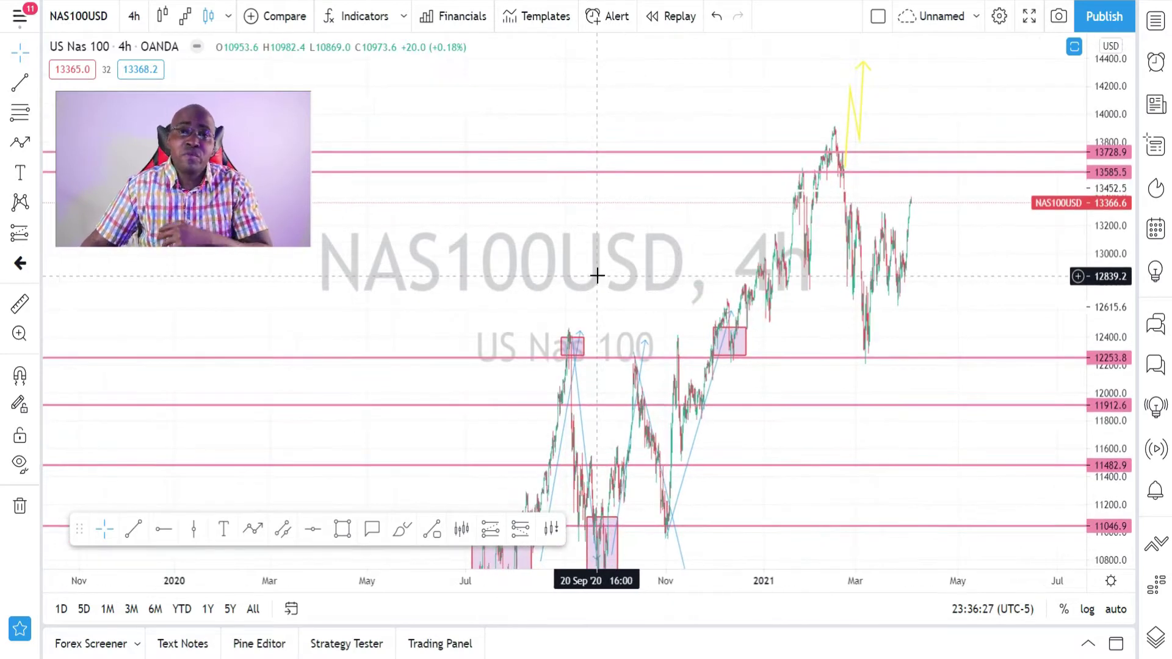
pyautogui.moveTo(682, 275); pyautogui.dragTo(635, 274)
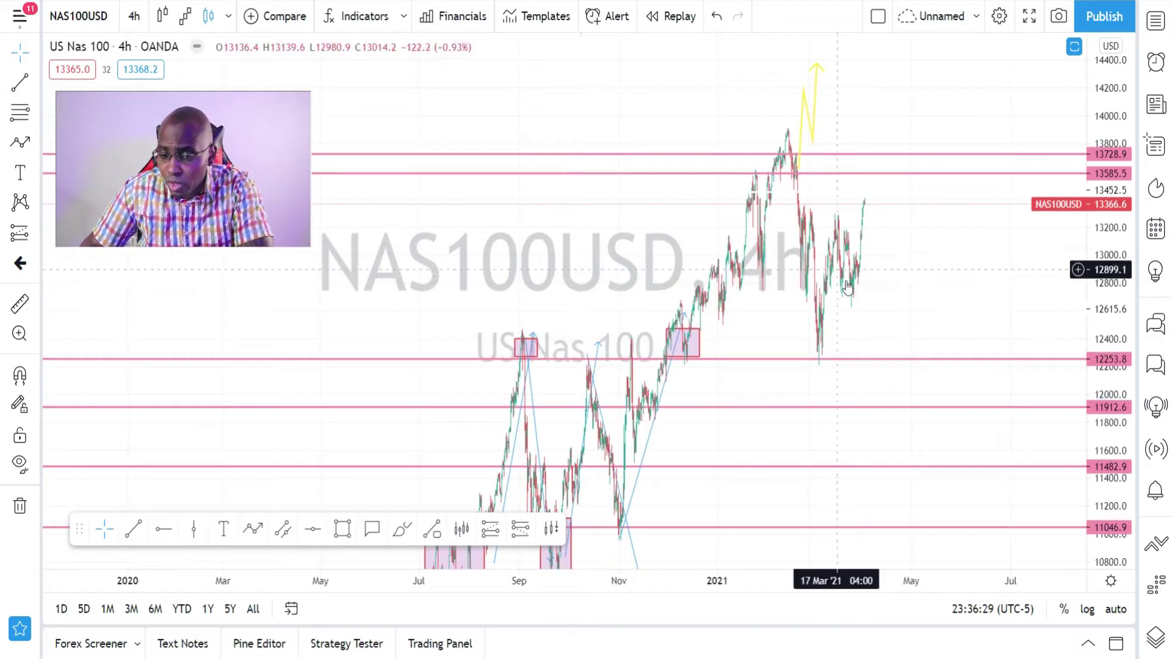
pyautogui.rightClick(918, 286)
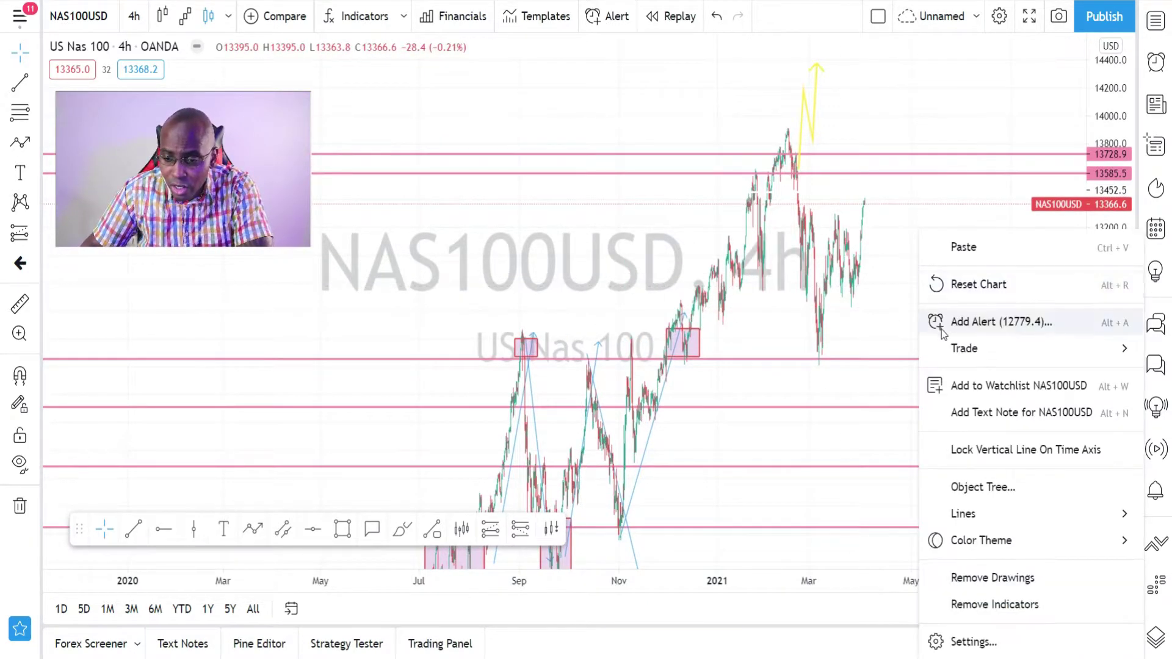
pyautogui.click(1005, 585)
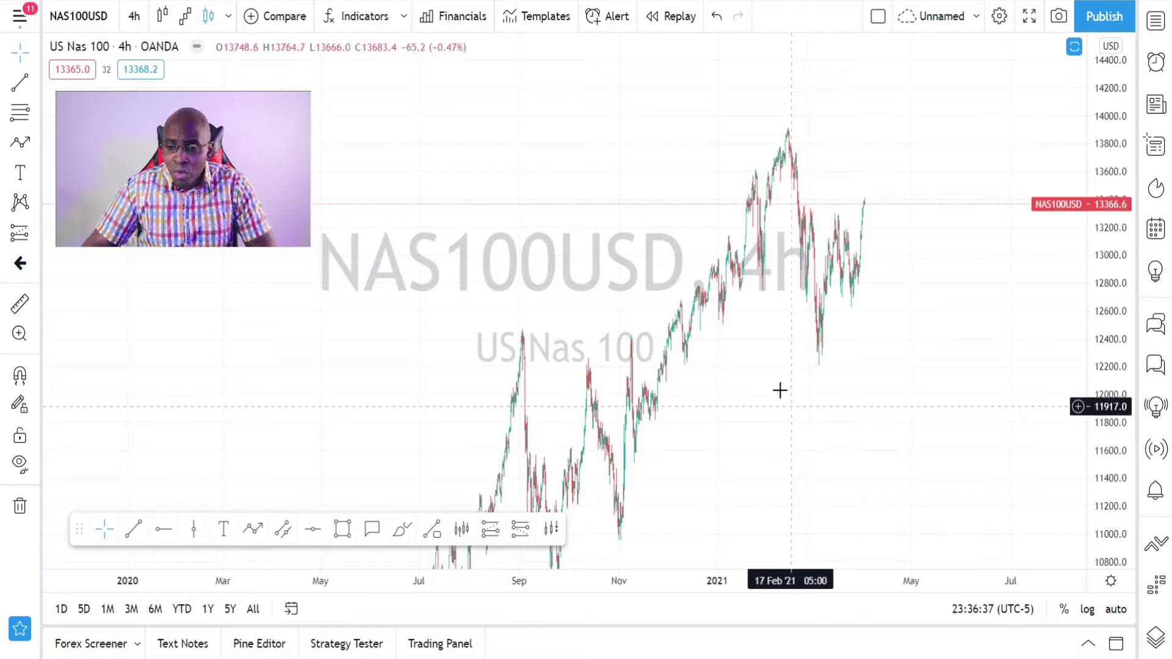
# Turn on automatic price scaling and rescale the price axis manually to examine the overall 2020–2021 trend
pyautogui.moveTo(850, 428); pyautogui.dragTo(900, 365)
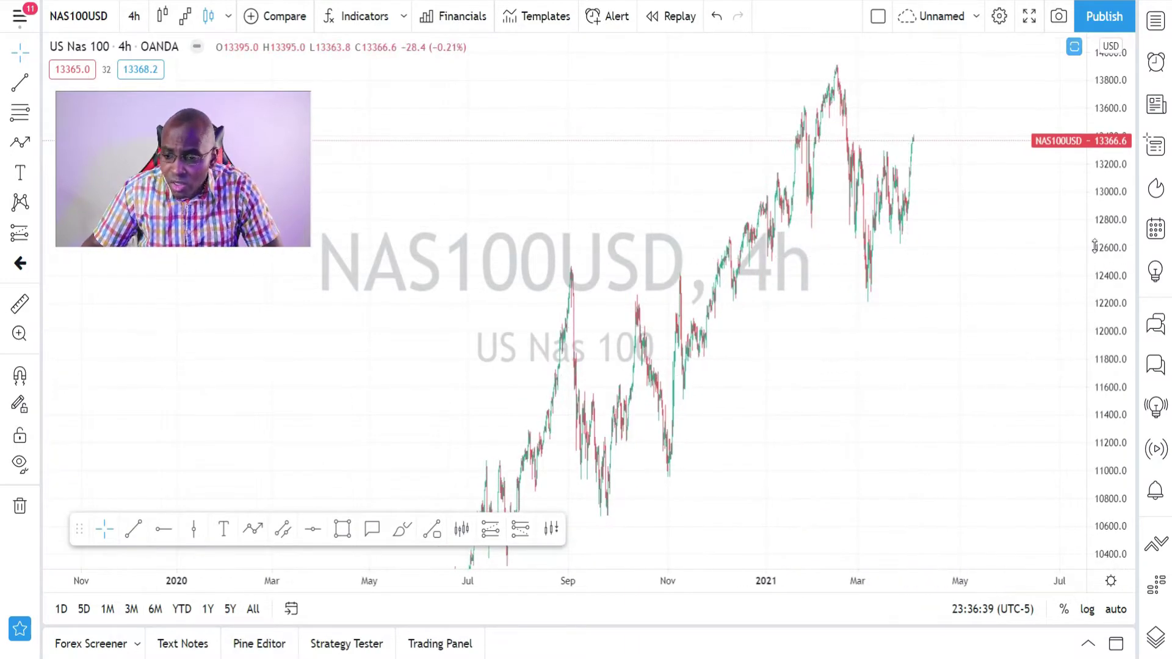
pyautogui.moveTo(1102, 251); pyautogui.dragTo(1103, 275)
pyautogui.moveTo(782, 426); pyautogui.dragTo(813, 392)
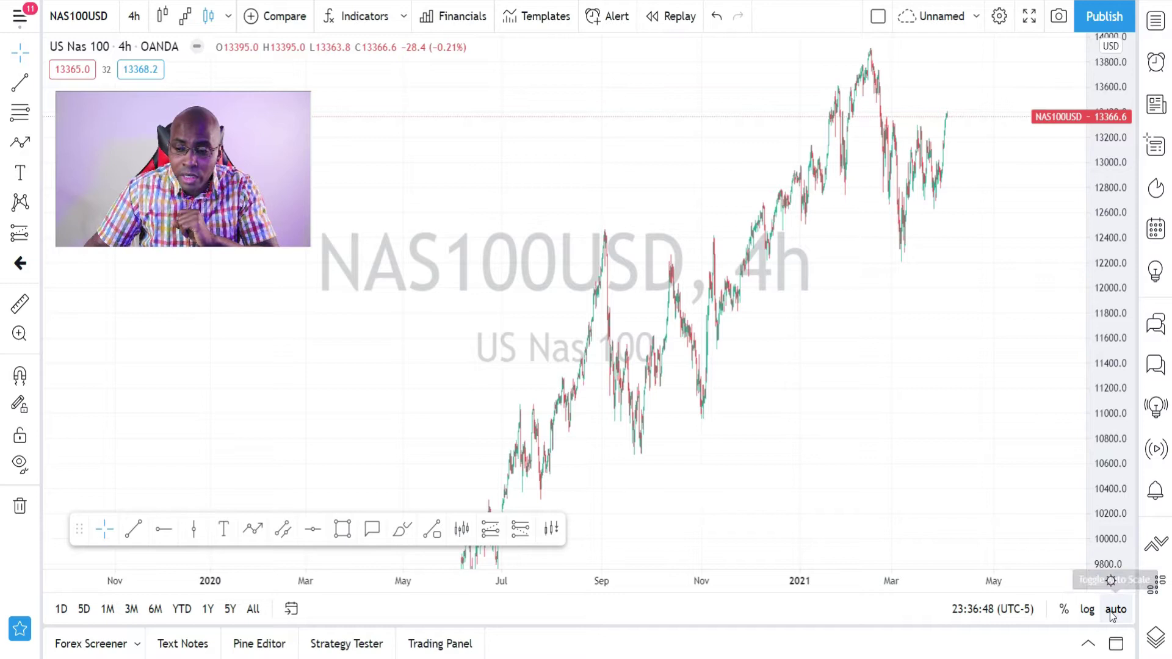
pyautogui.click(1113, 614)
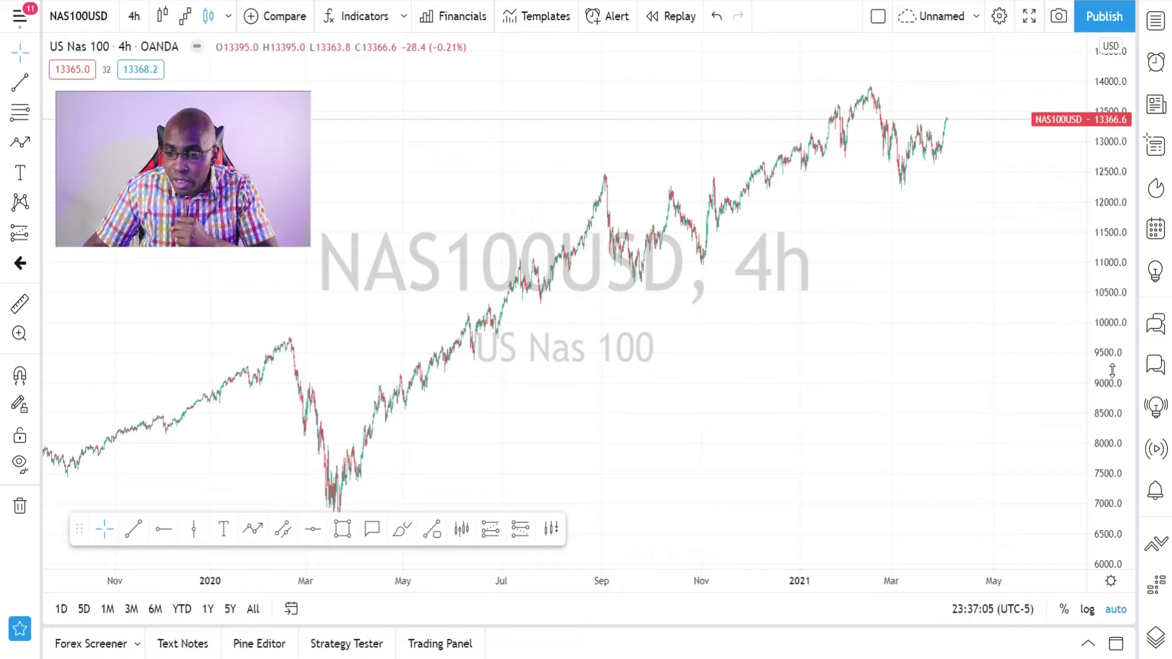
pyautogui.moveTo(1112, 371); pyautogui.dragTo(1115, 310)
pyautogui.click(924, 202)
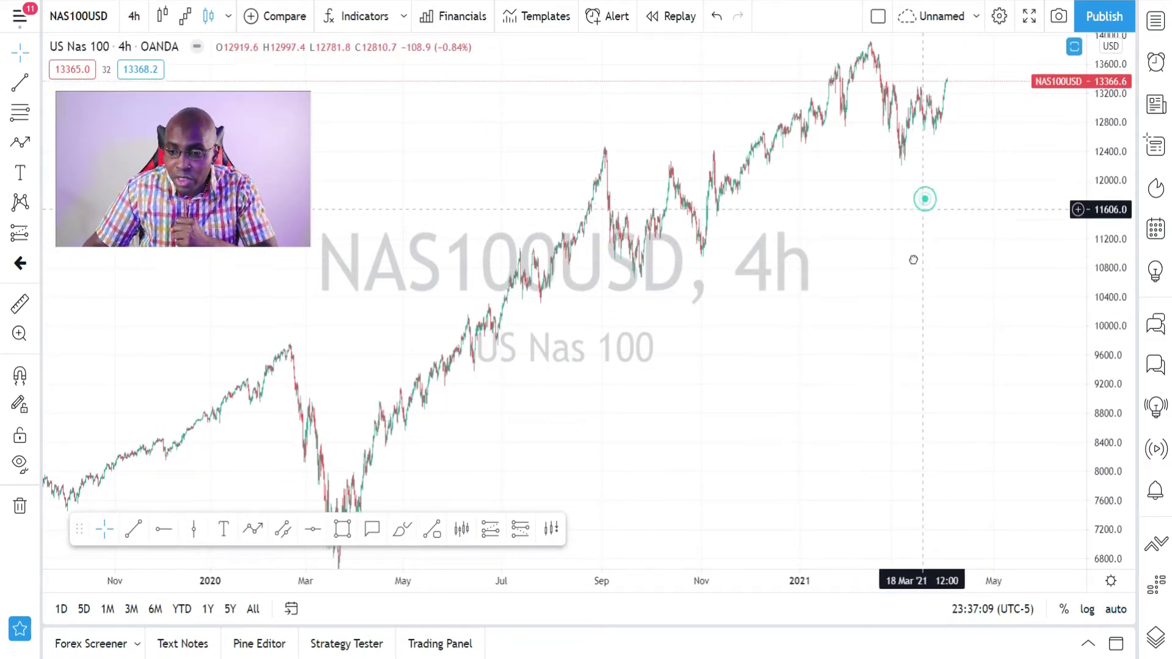
pyautogui.moveTo(923, 209); pyautogui.dragTo(896, 336)
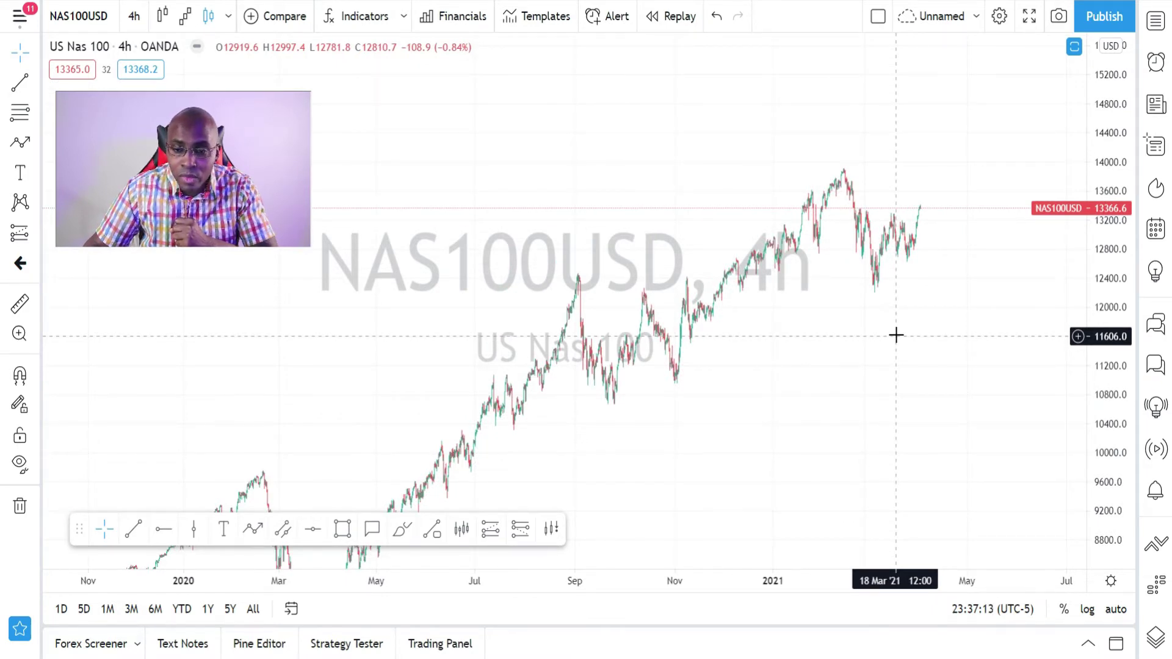
# Examine the individual 4h candles of the February to April 2021 price swings
pyautogui.scroll(8, 896, 335)
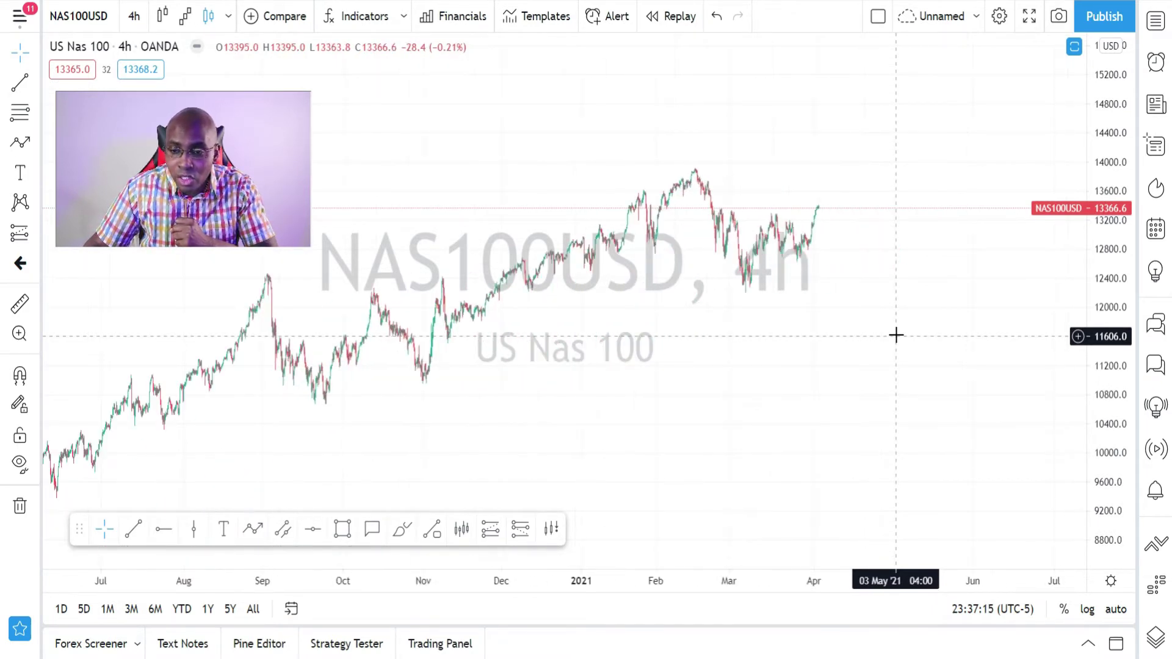
pyautogui.scroll(3, 896, 335)
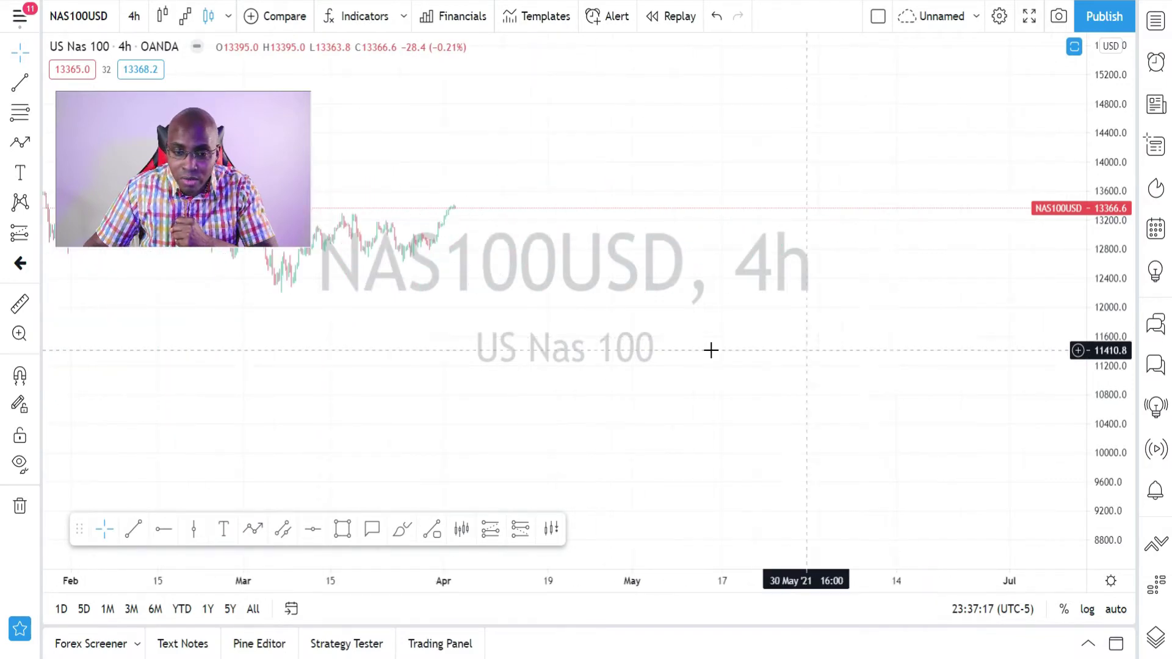
pyautogui.moveTo(631, 356); pyautogui.dragTo(1163, 450)
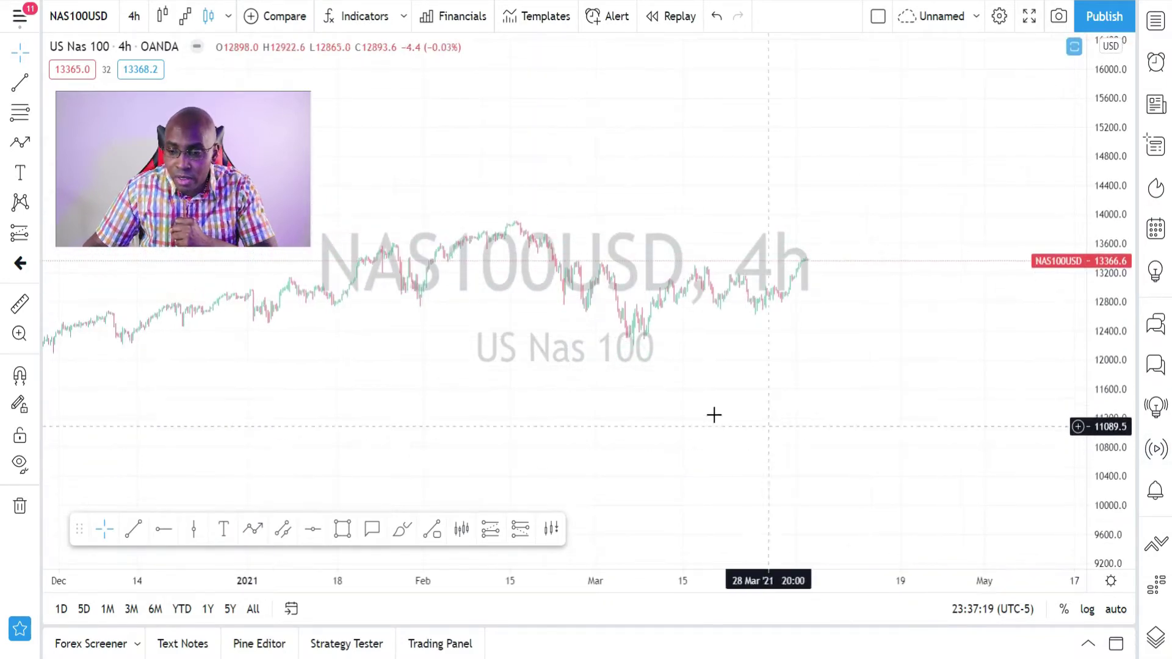
pyautogui.moveTo(1108, 415); pyautogui.dragTo(1109, 348)
pyautogui.scroll(3, 896, 379)
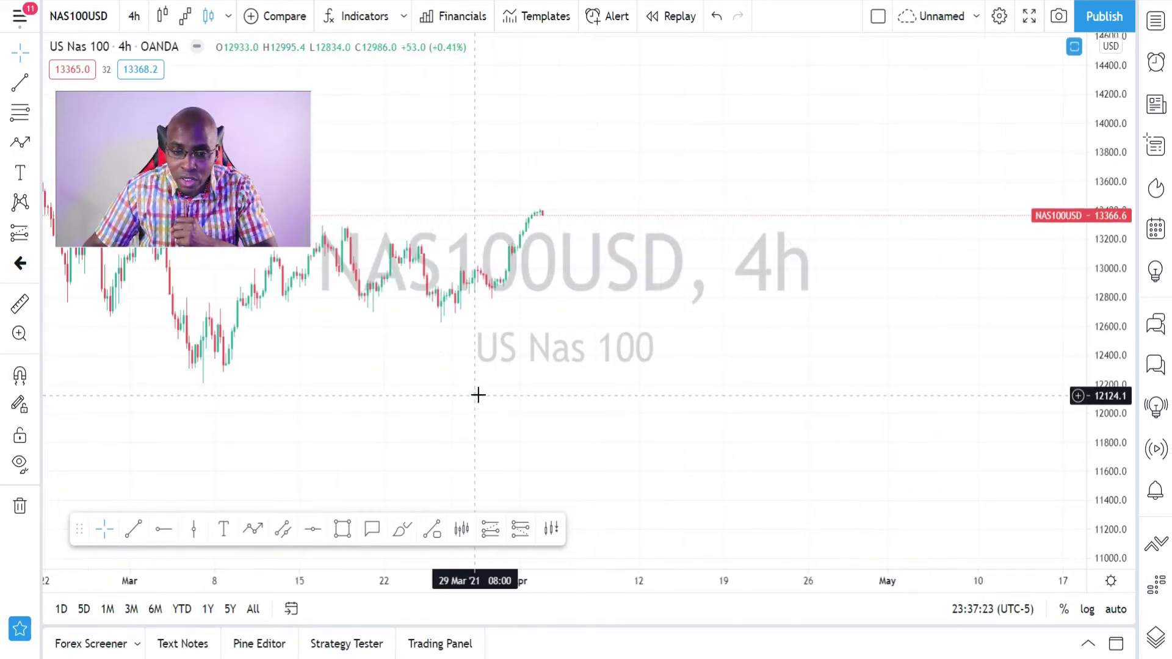
pyautogui.moveTo(479, 396); pyautogui.dragTo(906, 458)
pyautogui.moveTo(1111, 462); pyautogui.dragTo(1111, 409)
pyautogui.scroll(3, 1052, 401)
pyautogui.scroll(1, 1052, 401)
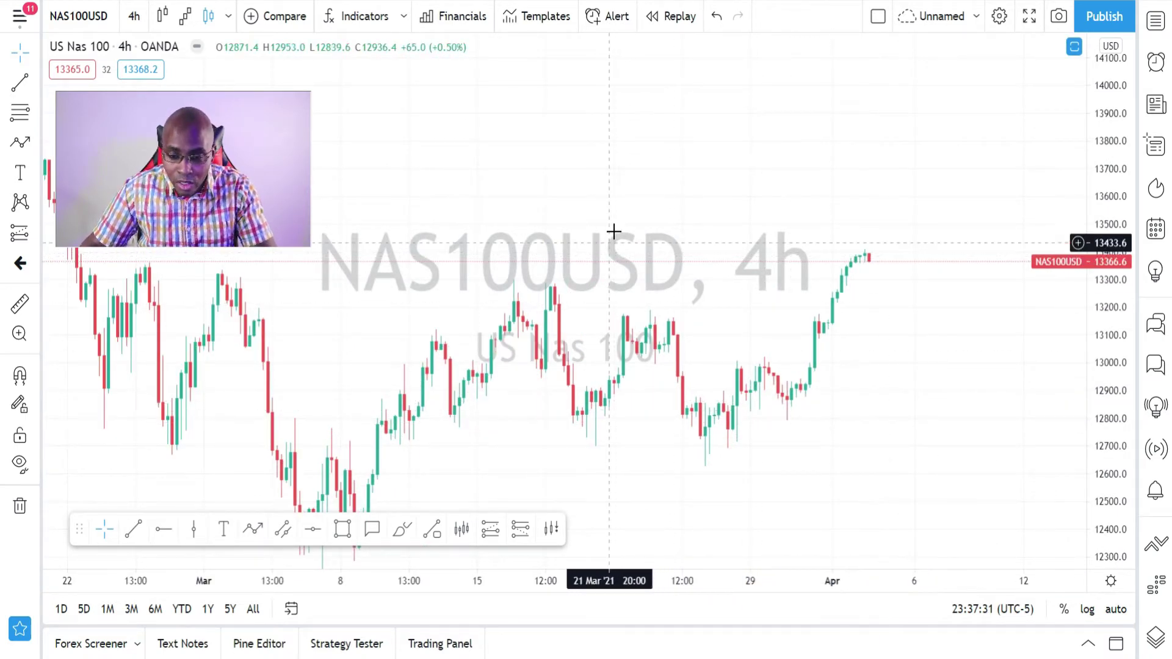
pyautogui.moveTo(646, 210); pyautogui.dragTo(657, 212)
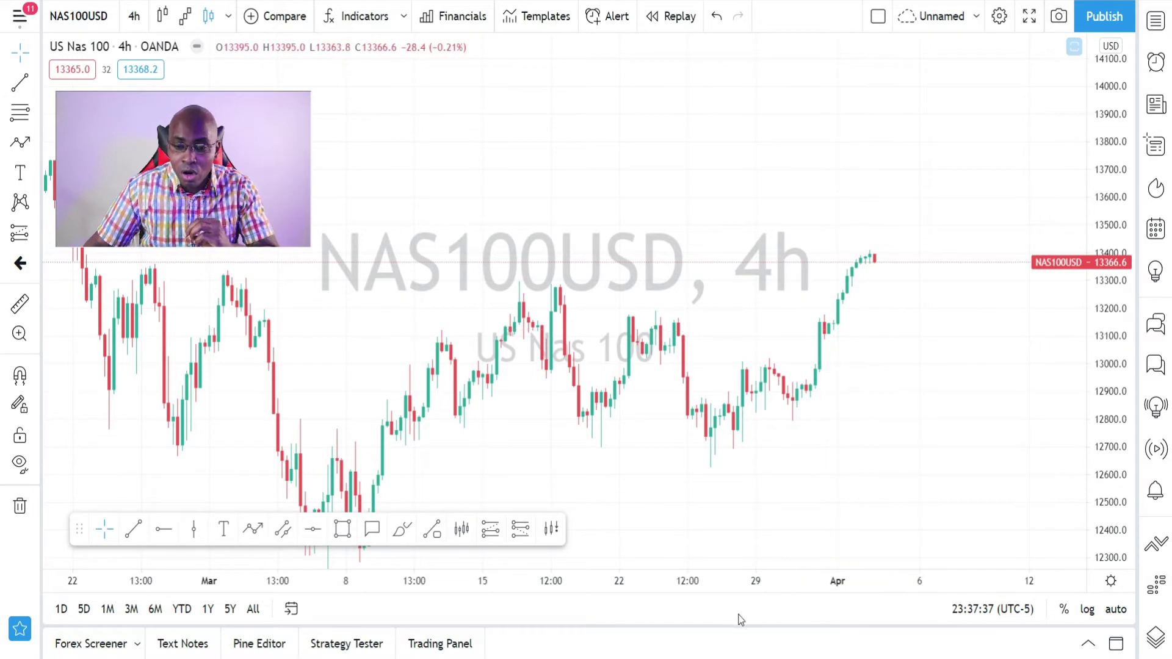
# Adjust the time and price scales to examine the March 2021 trading range and the rise into April
pyautogui.moveTo(780, 583); pyautogui.dragTo(857, 568)
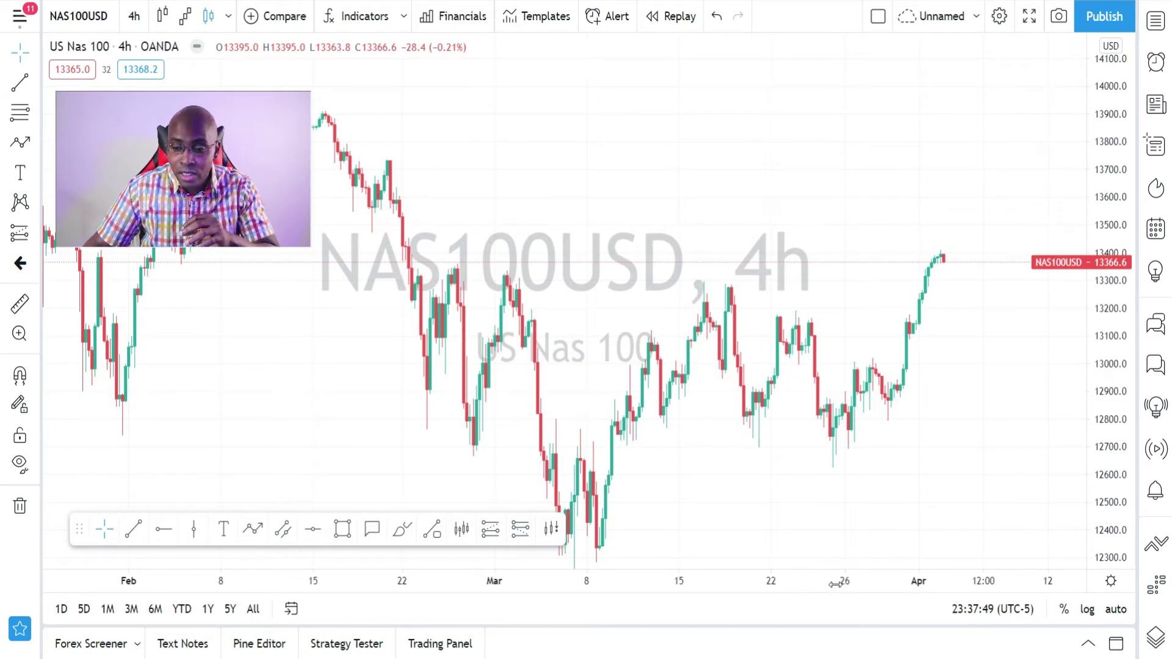
pyautogui.moveTo(837, 584); pyautogui.dragTo(747, 587)
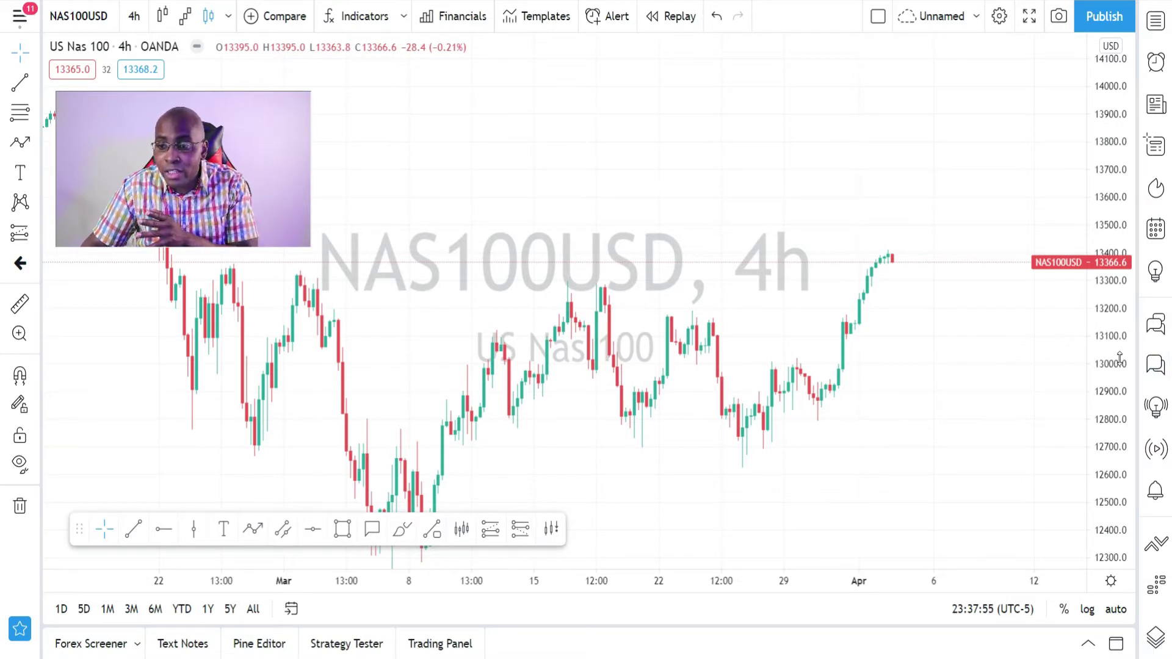
pyautogui.moveTo(1103, 435); pyautogui.dragTo(1103, 488)
pyautogui.scroll(2, 974, 428)
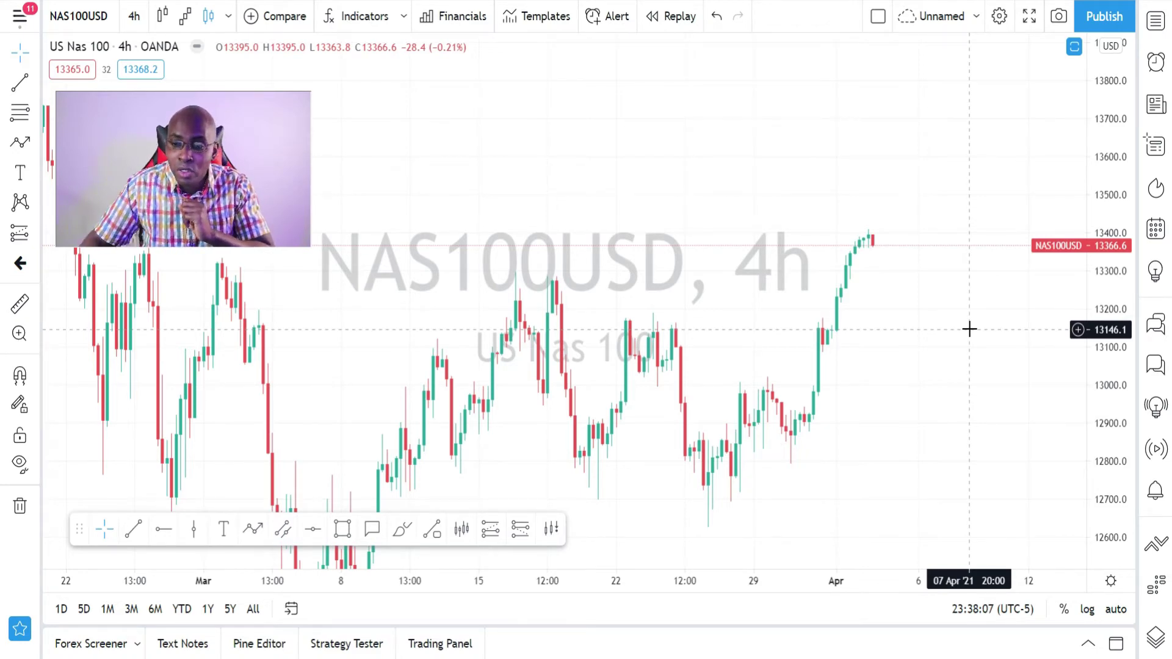
pyautogui.scroll(-3, 758, 360)
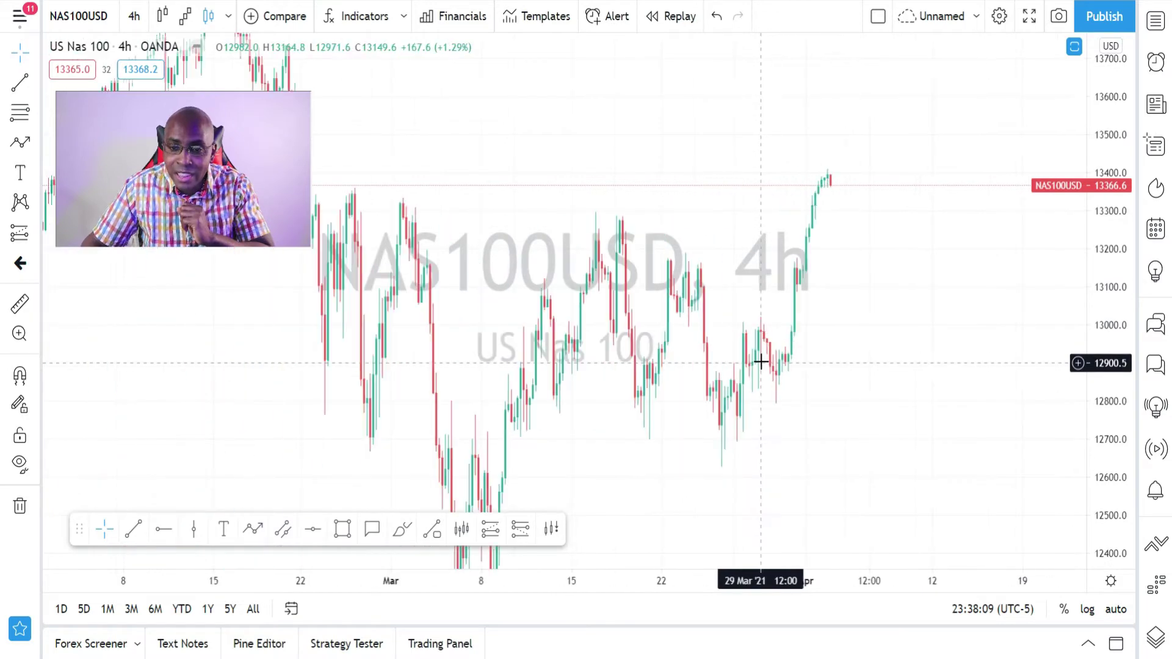
pyautogui.scroll(4, 761, 361)
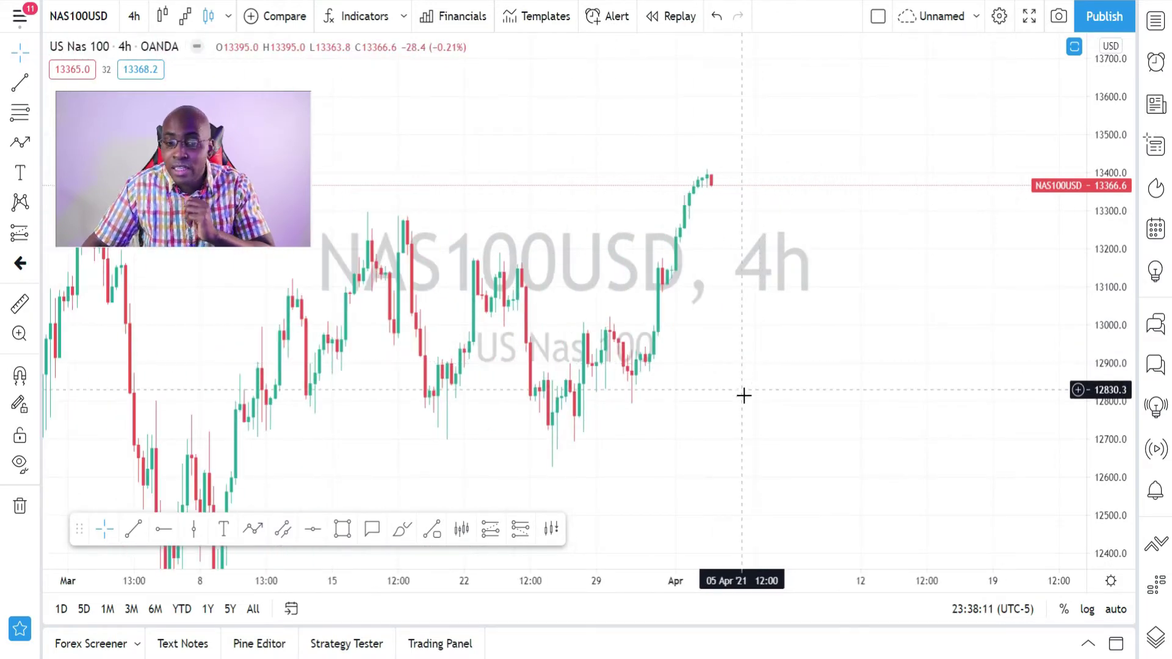
pyautogui.moveTo(712, 416); pyautogui.dragTo(971, 430)
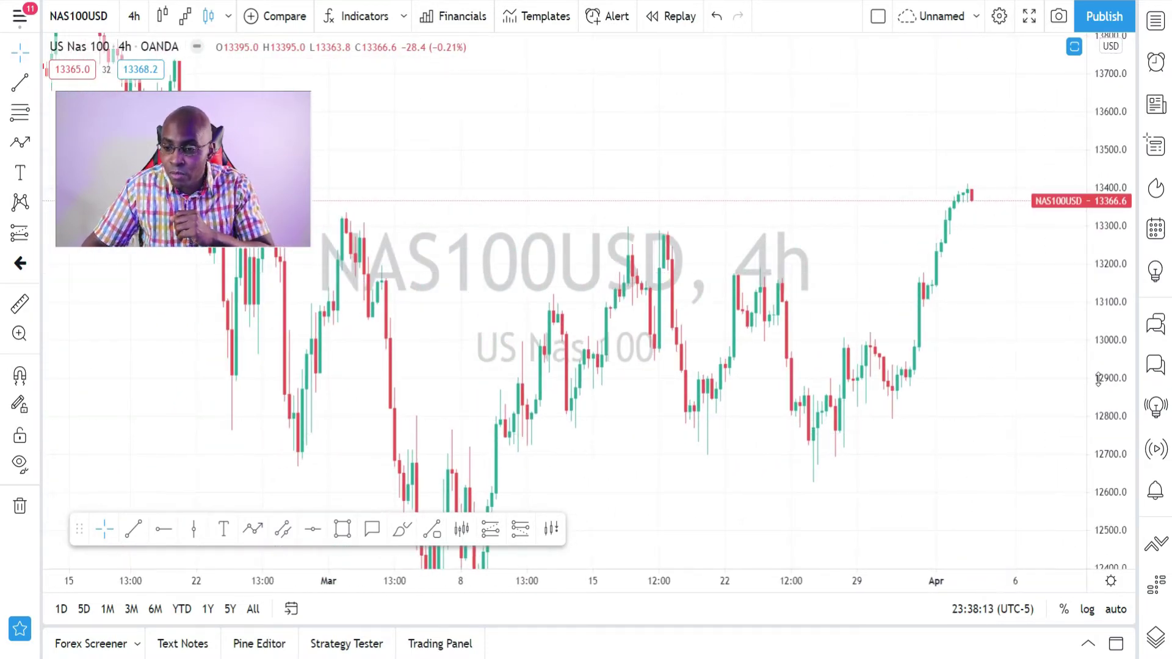
pyautogui.moveTo(1105, 412); pyautogui.dragTo(1067, 413)
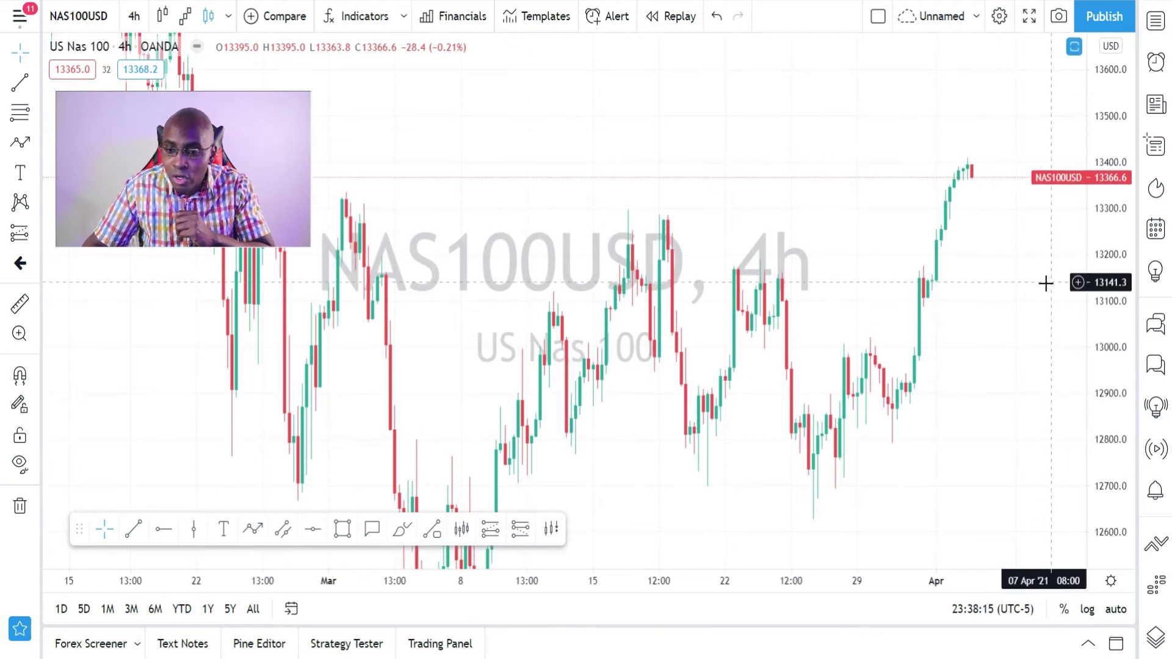
pyautogui.scroll(1, 1007, 335)
pyautogui.scroll(-1, 950, 401)
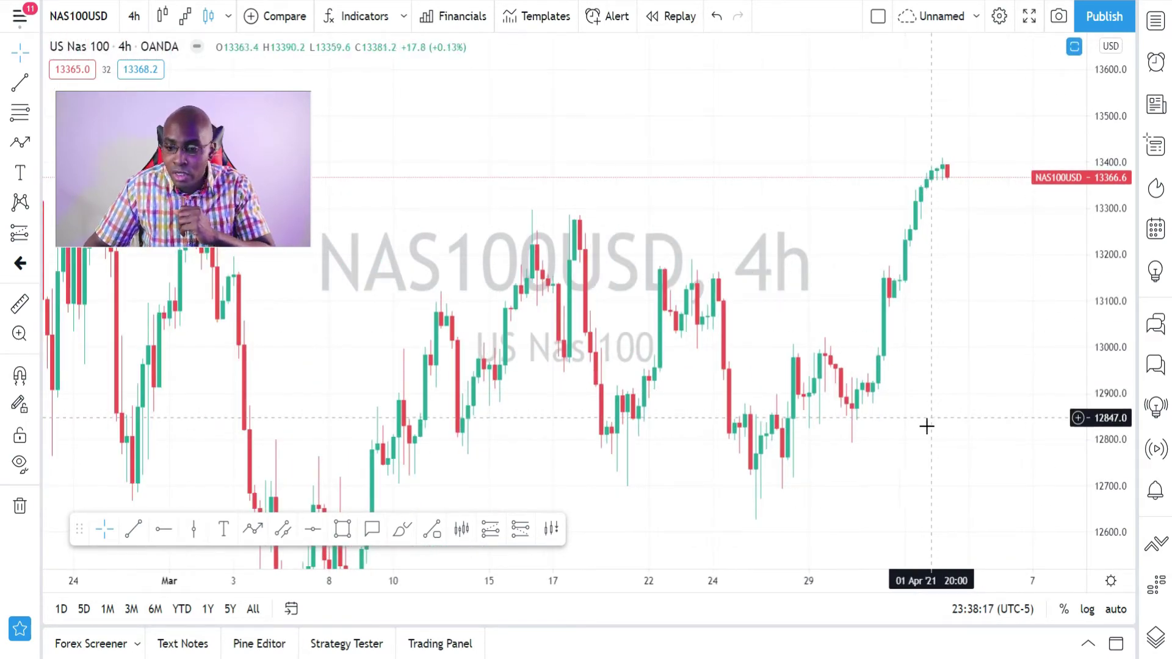
pyautogui.moveTo(926, 423); pyautogui.dragTo(879, 424)
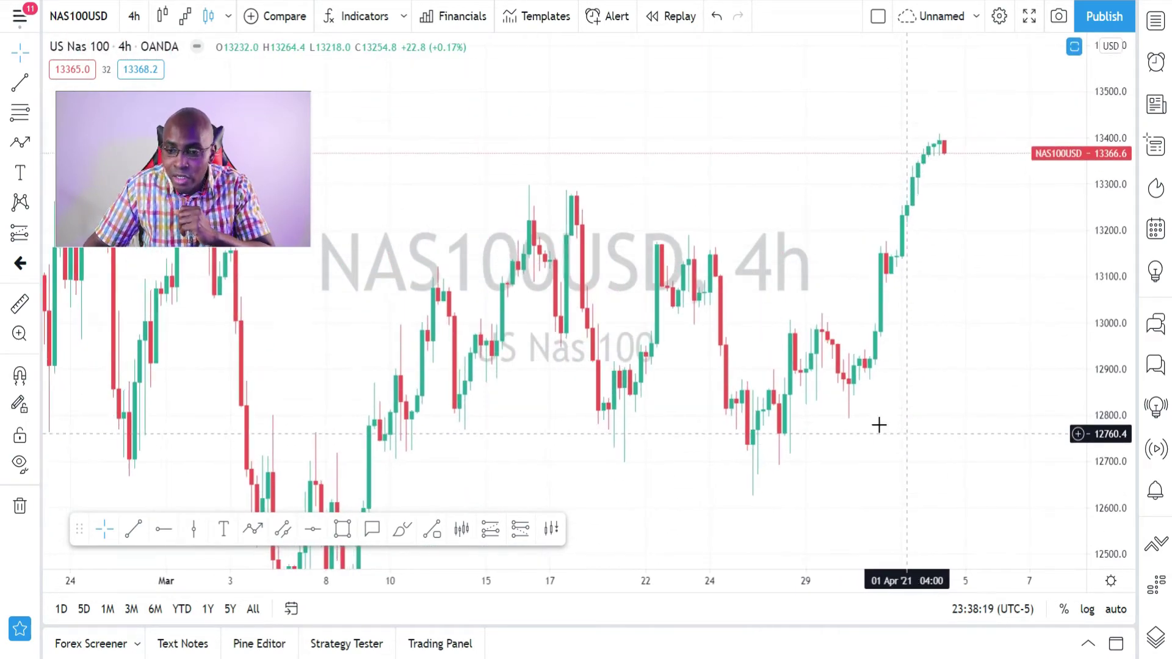
pyautogui.moveTo(693, 184); pyautogui.dragTo(754, 216)
# Draw a rectangle over the lower price zone at about 12,776–12,841, spanning 5 March to 2 April 2021
pyautogui.click(1074, 47)
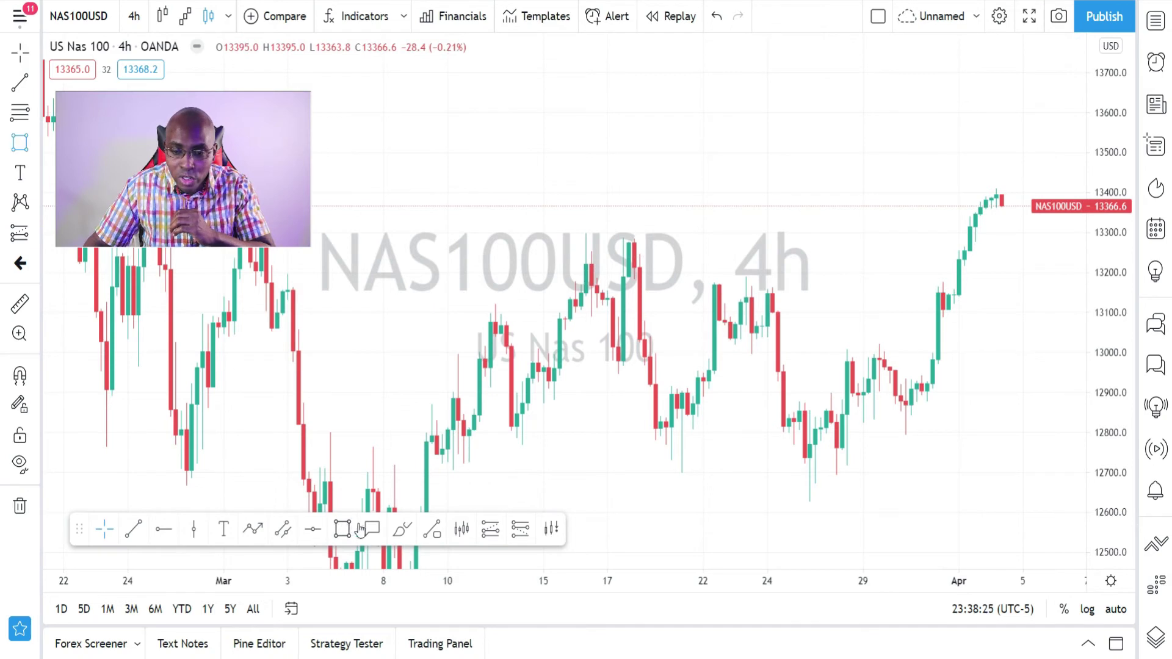
pyautogui.click(363, 442)
pyautogui.click(901, 456)
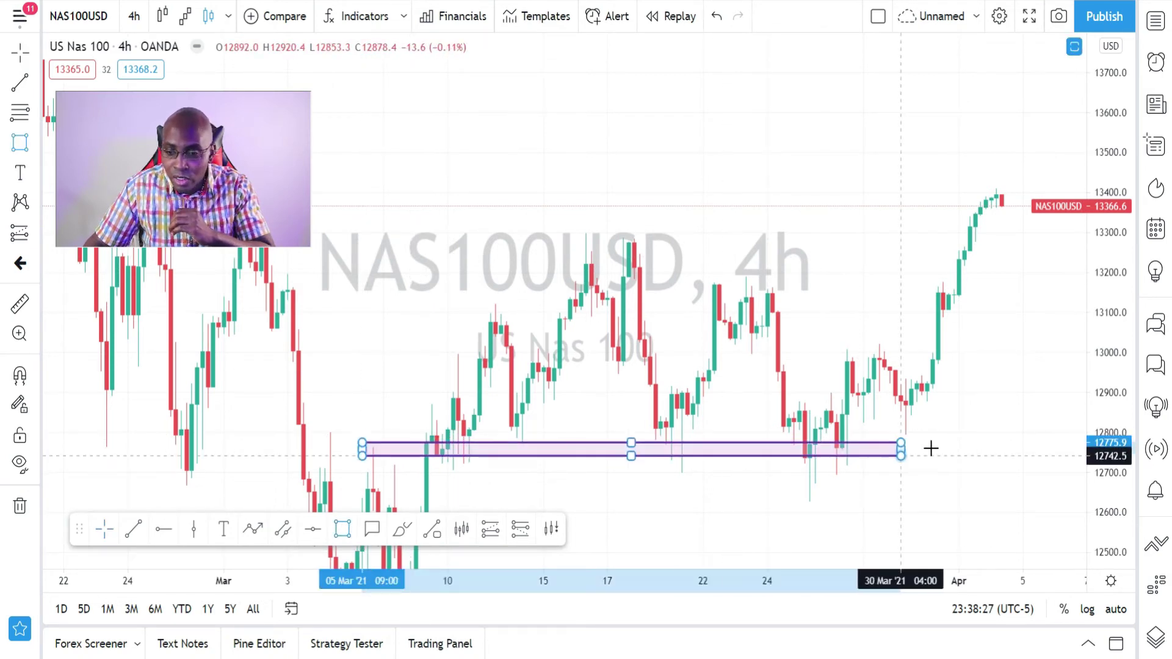
pyautogui.moveTo(901, 455); pyautogui.dragTo(998, 415)
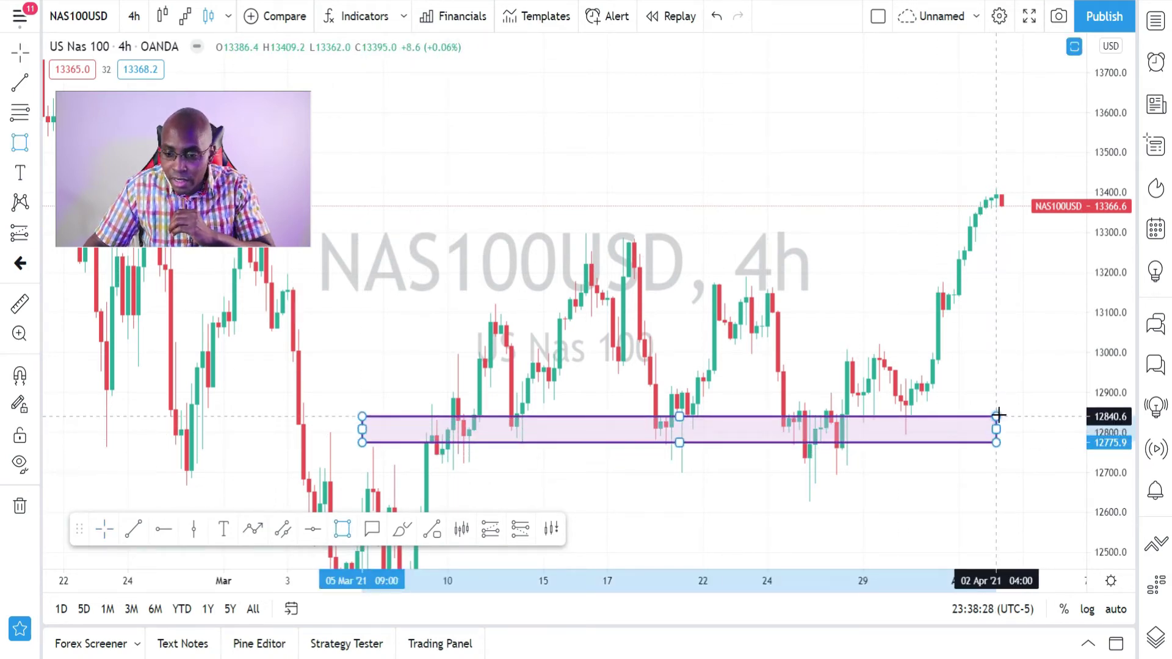
# Draw a second rectangle over the upper price zone at about 13,130–13,208, from 10 March to about 1 April 2021
pyautogui.click(340, 537)
pyautogui.click(458, 269)
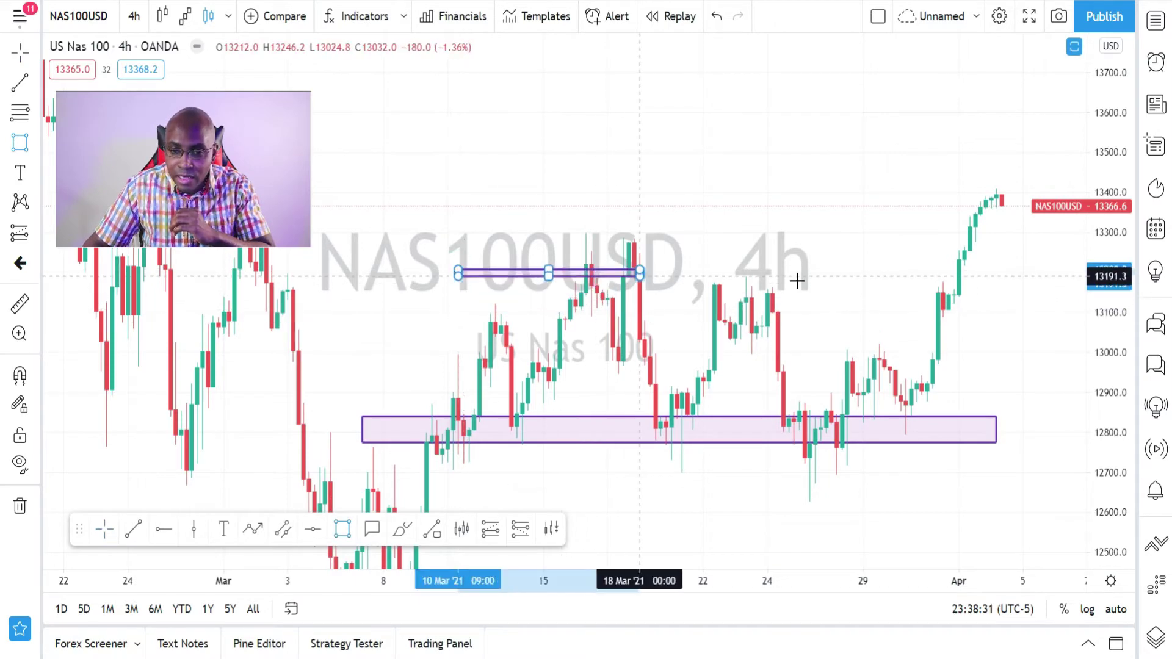
pyautogui.click(948, 313)
pyautogui.moveTo(948, 313); pyautogui.dragTo(986, 300)
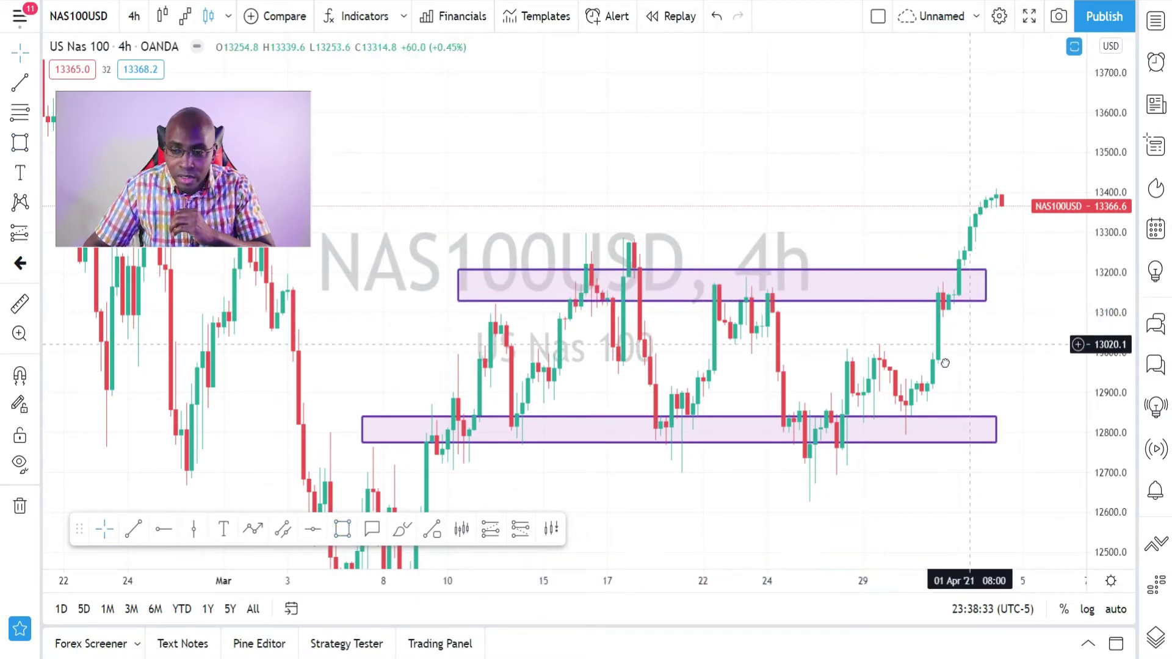
# Sketch a rise, pullback and continuation path from the upper zone to about 13,800 with the Brush, and undo it
pyautogui.moveTo(967, 345)
pyautogui.mouseDown()
pyautogui.moveTo(827, 350)
pyautogui.moveTo(875, 229)
pyautogui.moveTo(890, 338)
pyautogui.moveTo(976, 105)
pyautogui.mouseUp()
pyautogui.click(404, 529)
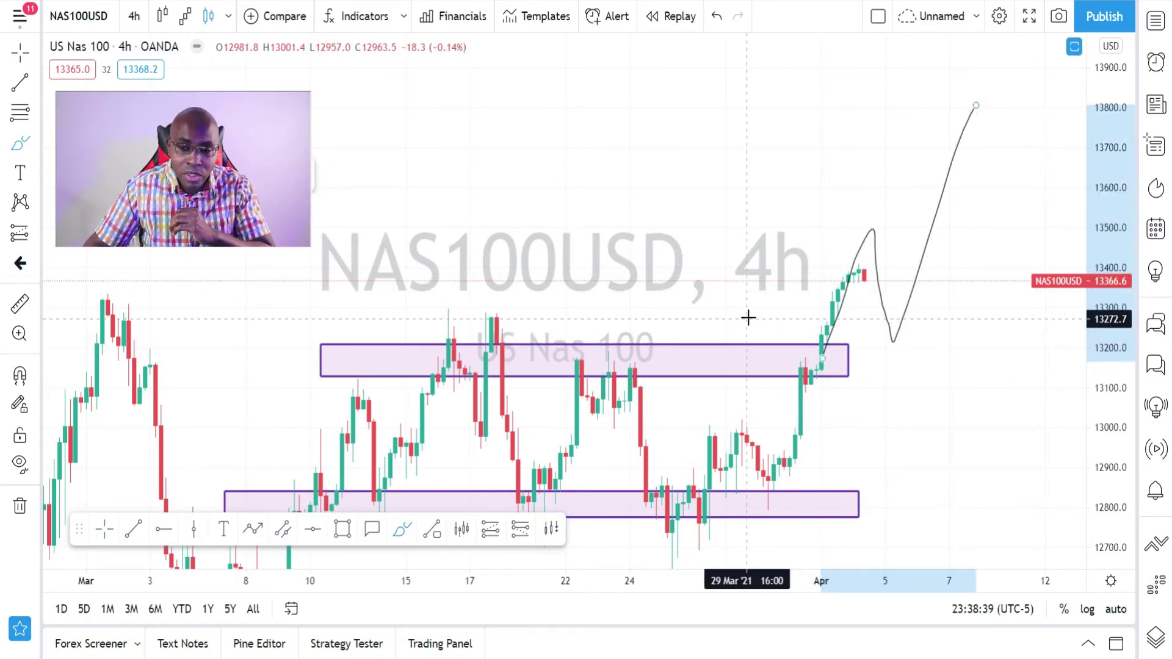
pyautogui.hotkey('ctrl', 'z')
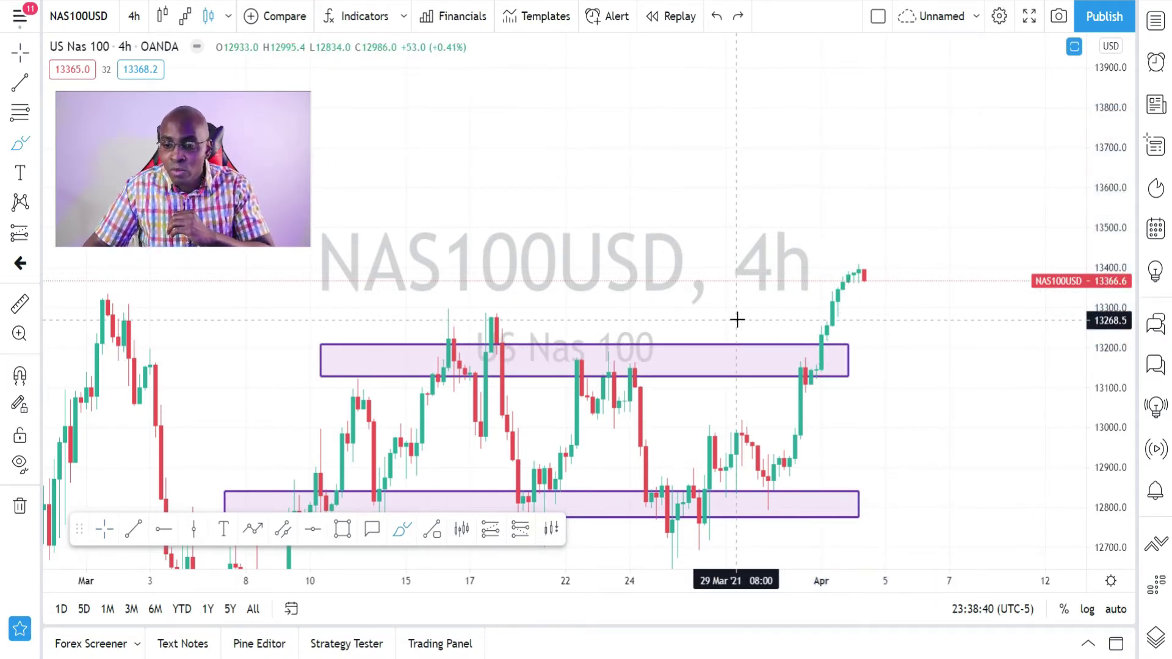
pyautogui.click(105, 529)
# Draw a Brush arc over the late-March swing, rising from the lower zone to about 13,000 and back down near 30 March
pyautogui.moveTo(432, 248); pyautogui.dragTo(646, 223)
pyautogui.scroll(2, 646, 224)
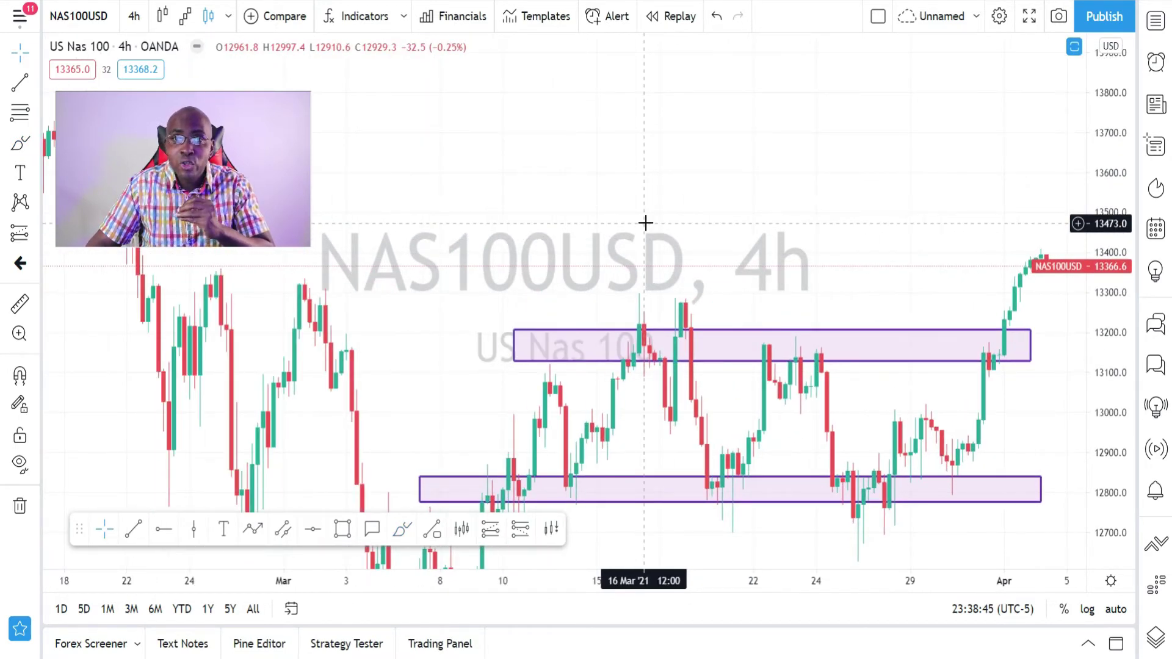
pyautogui.scroll(3, 646, 223)
pyautogui.moveTo(786, 240); pyautogui.dragTo(617, 161)
pyautogui.scroll(2, 611, 159)
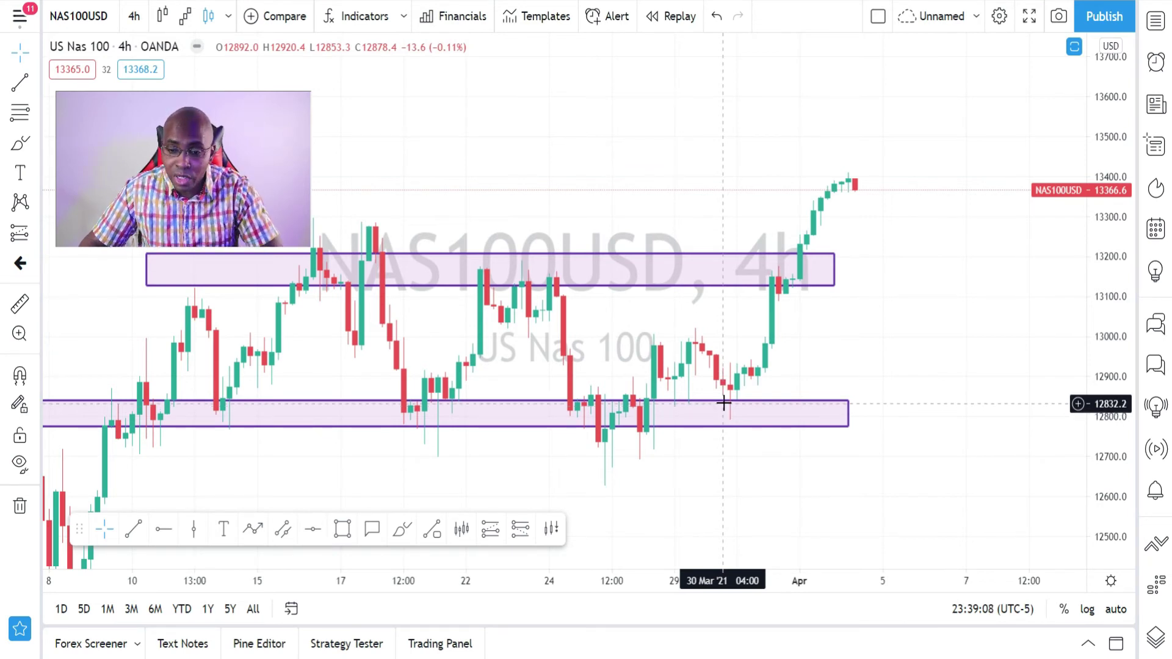
pyautogui.scroll(1, 724, 403)
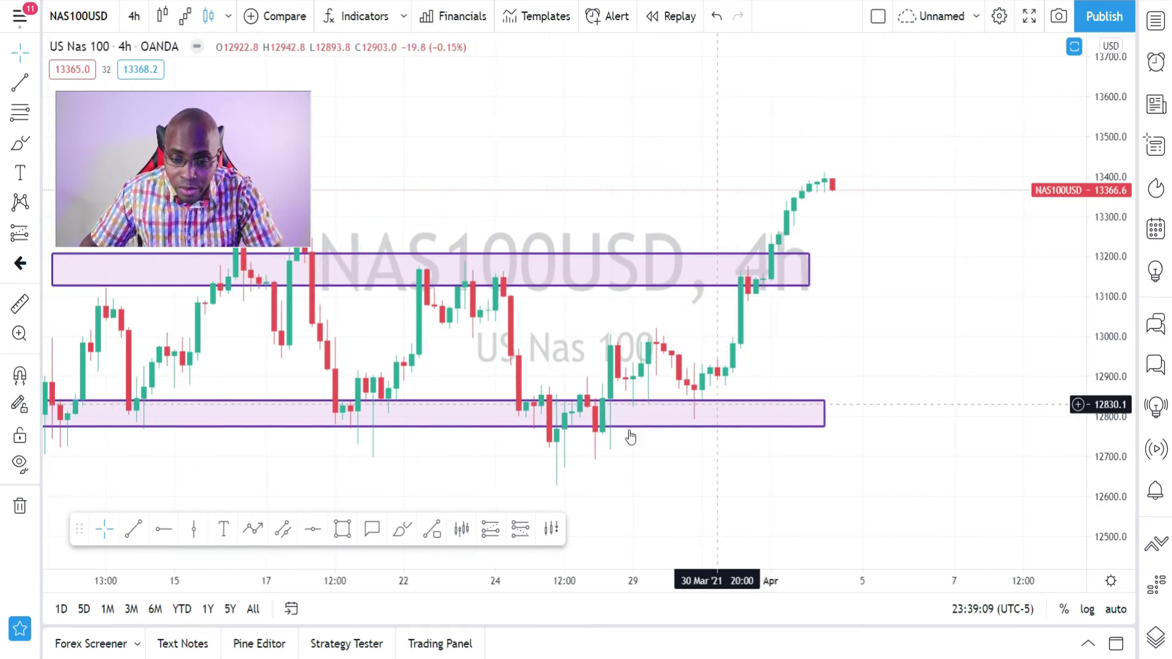
pyautogui.click(413, 536)
pyautogui.moveTo(537, 445)
pyautogui.mouseDown()
pyautogui.moveTo(617, 340)
pyautogui.moveTo(687, 392)
pyautogui.mouseUp()
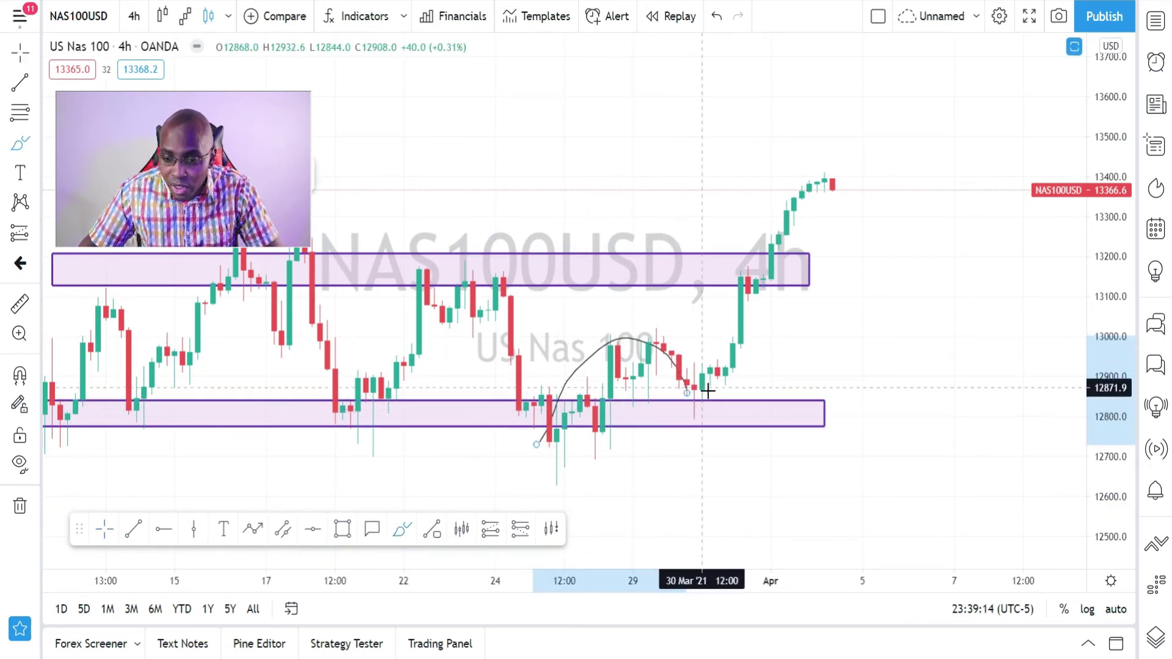